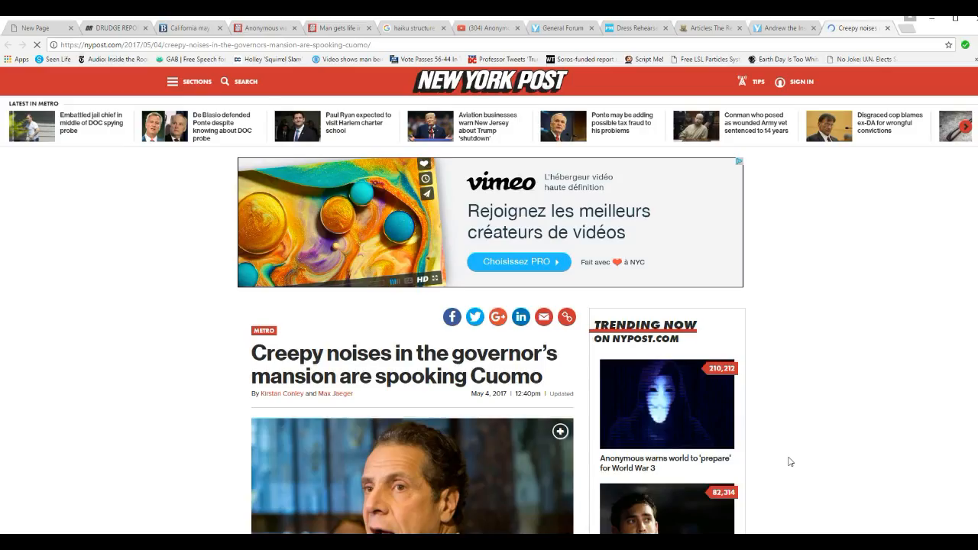
scroll(224, 362, down, 2)
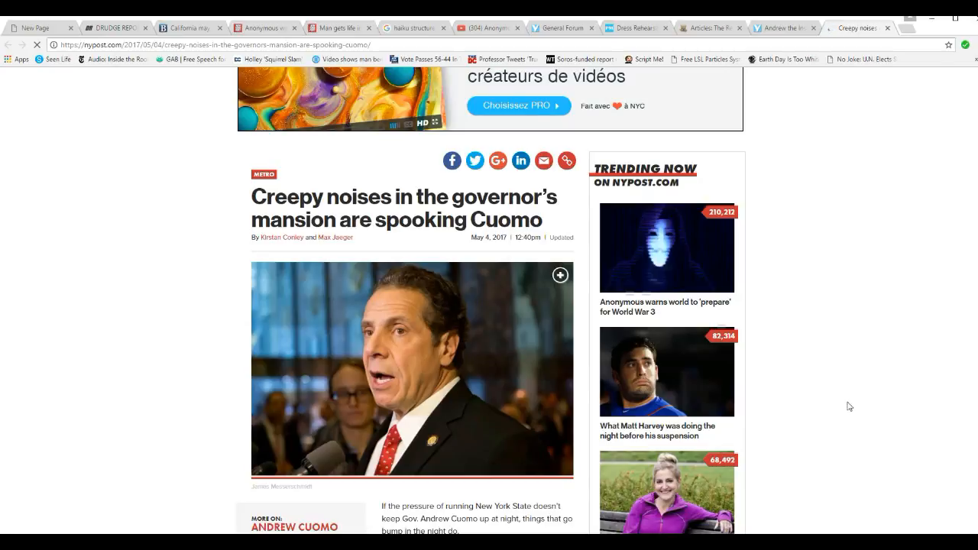
scroll(849, 407, down, 2)
scroll(850, 406, down, 2)
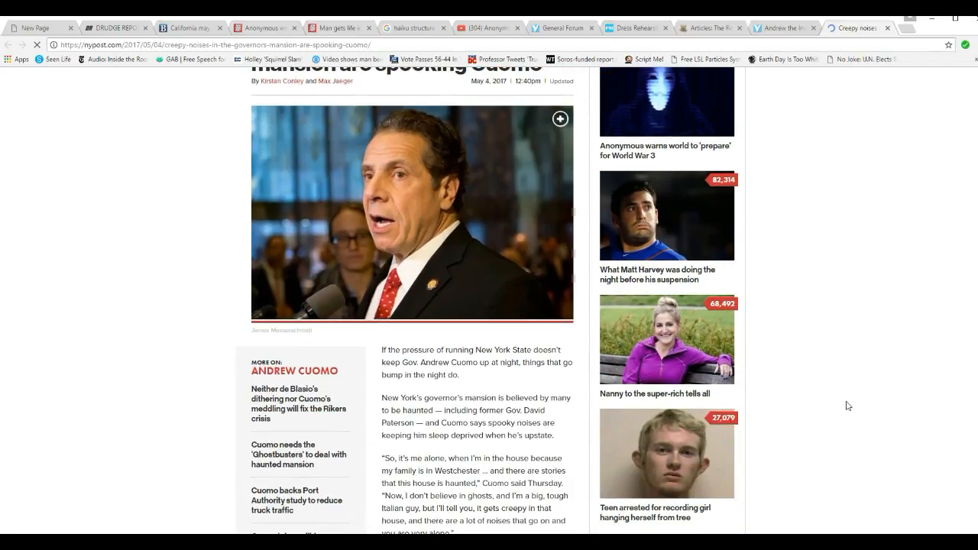
scroll(848, 406, up, 1)
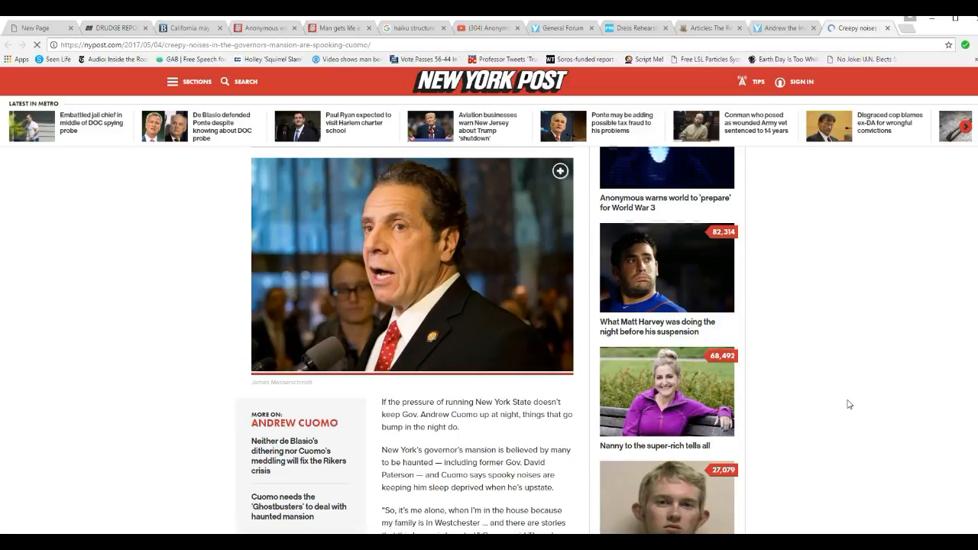
scroll(849, 405, down, 2)
scroll(849, 404, down, 2)
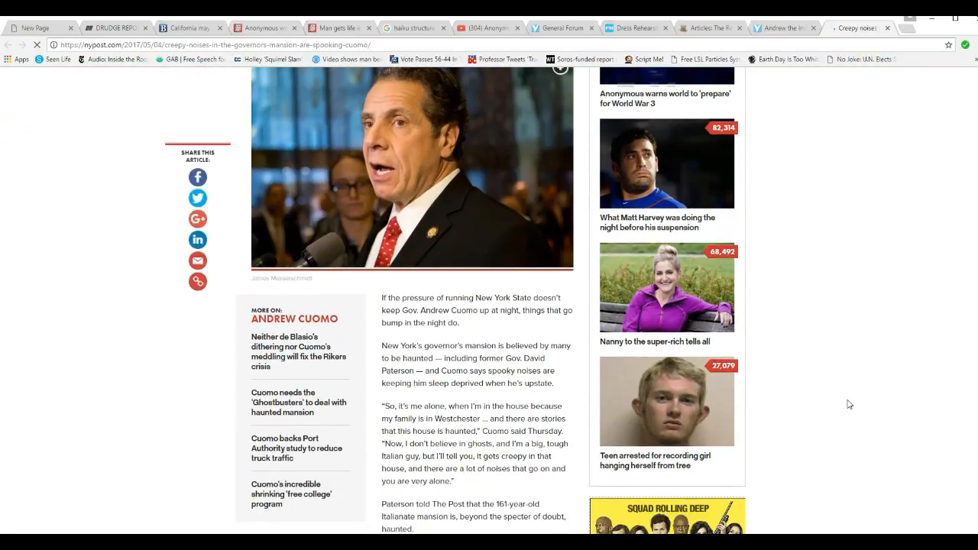
scroll(849, 404, down, 2)
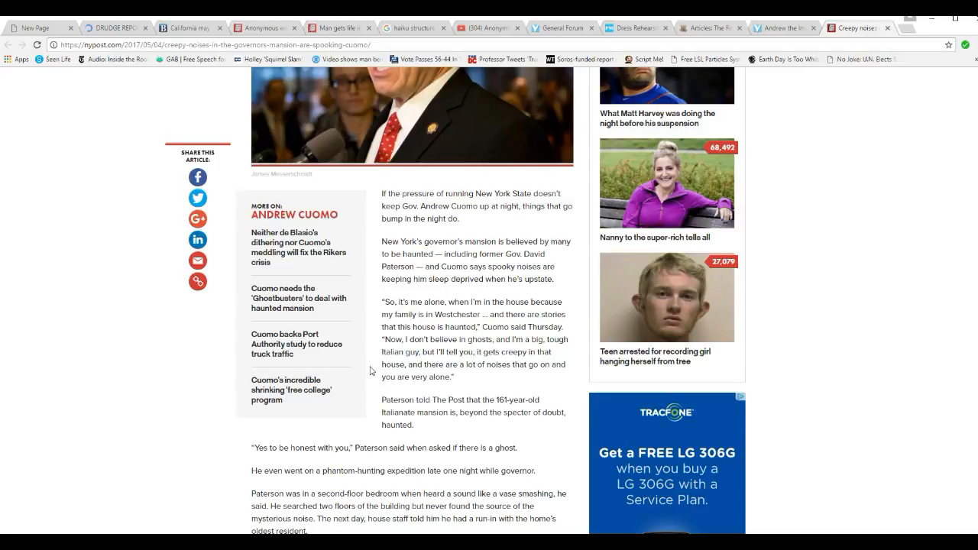
scroll(371, 371, down, 1)
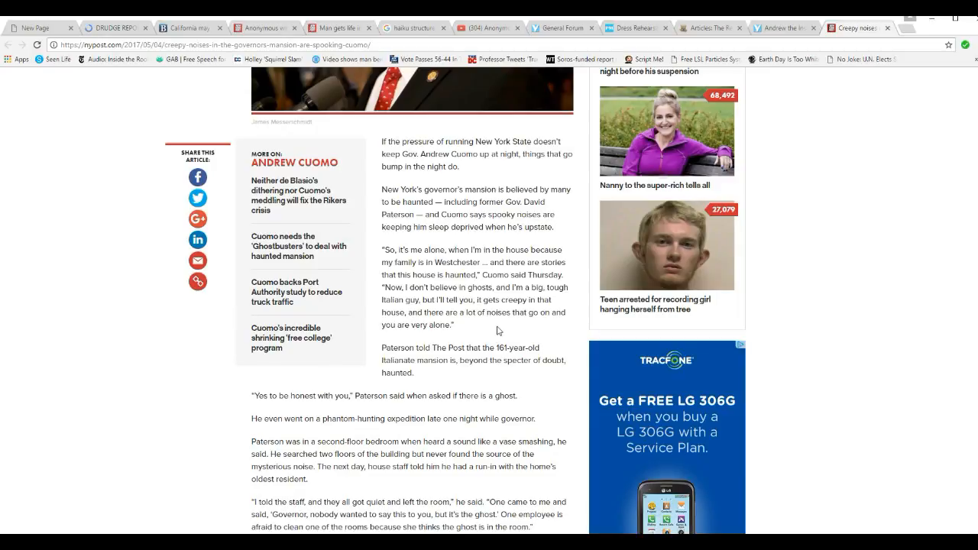
scroll(497, 330, down, 3)
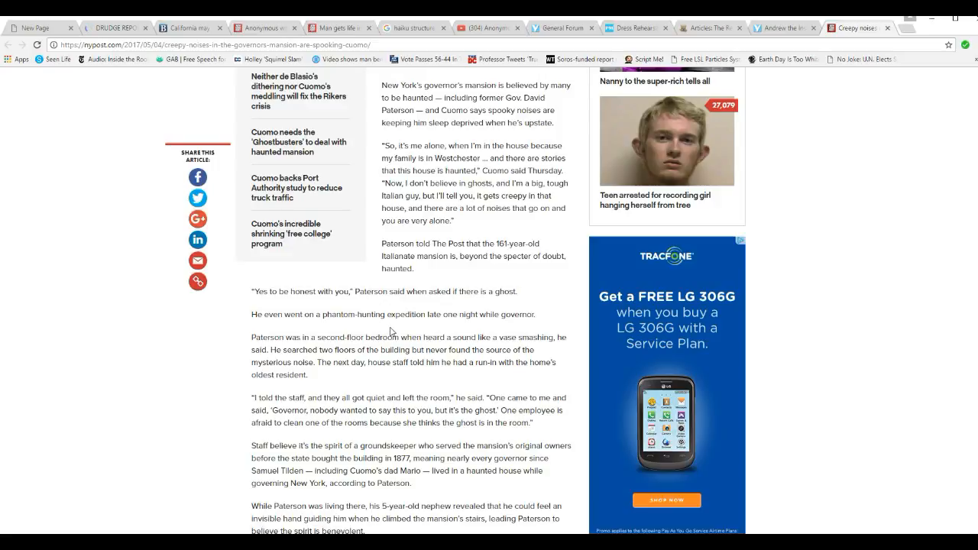
scroll(391, 330, down, 3)
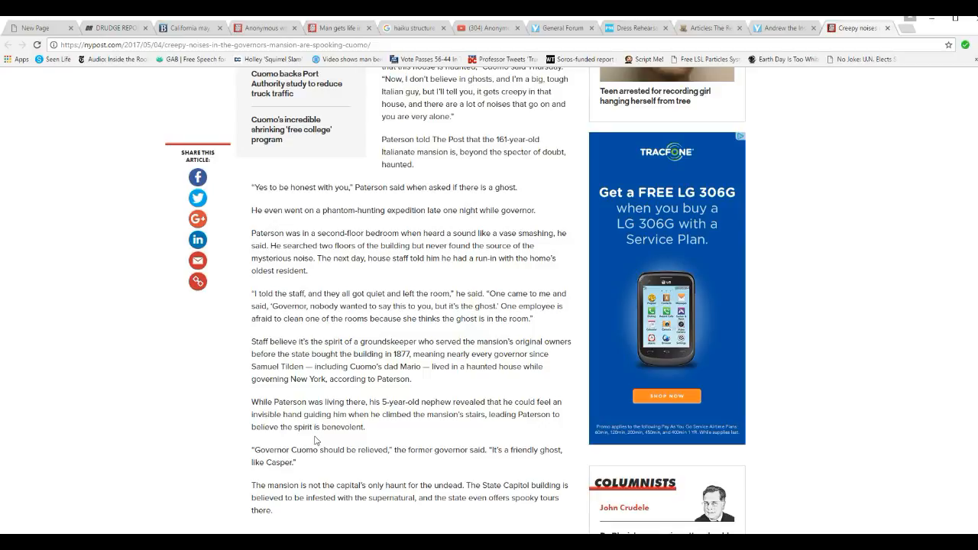
scroll(316, 440, down, 1)
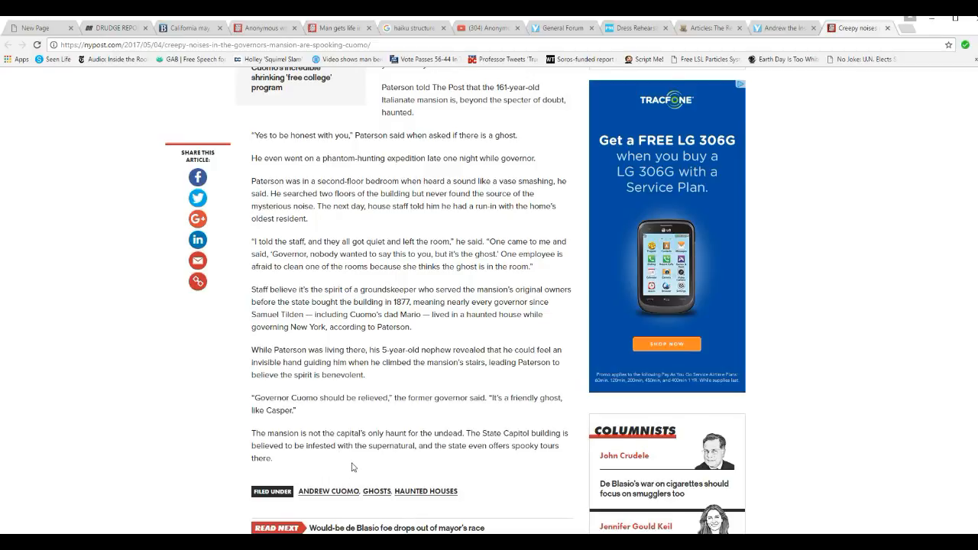
scroll(353, 467, down, 3)
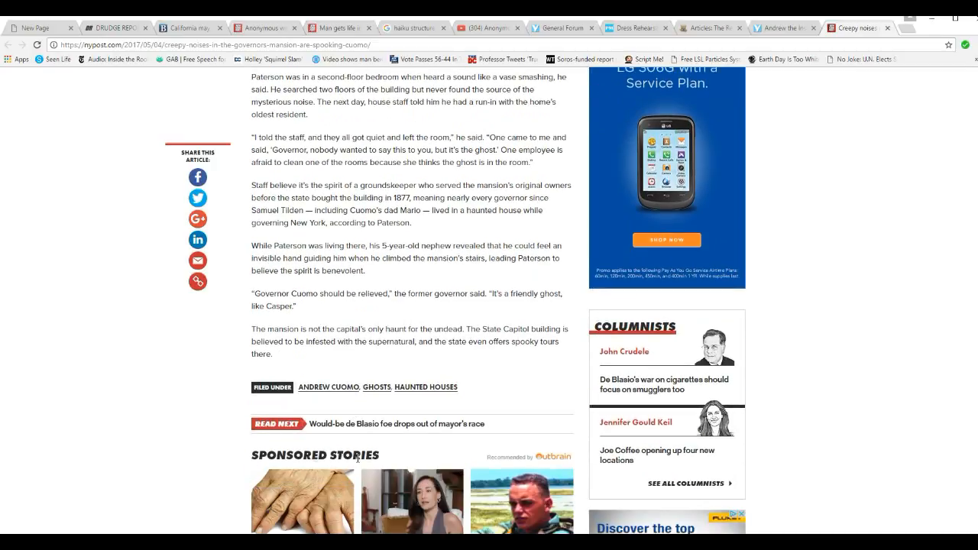
scroll(353, 467, up, 8)
scroll(360, 459, up, 4)
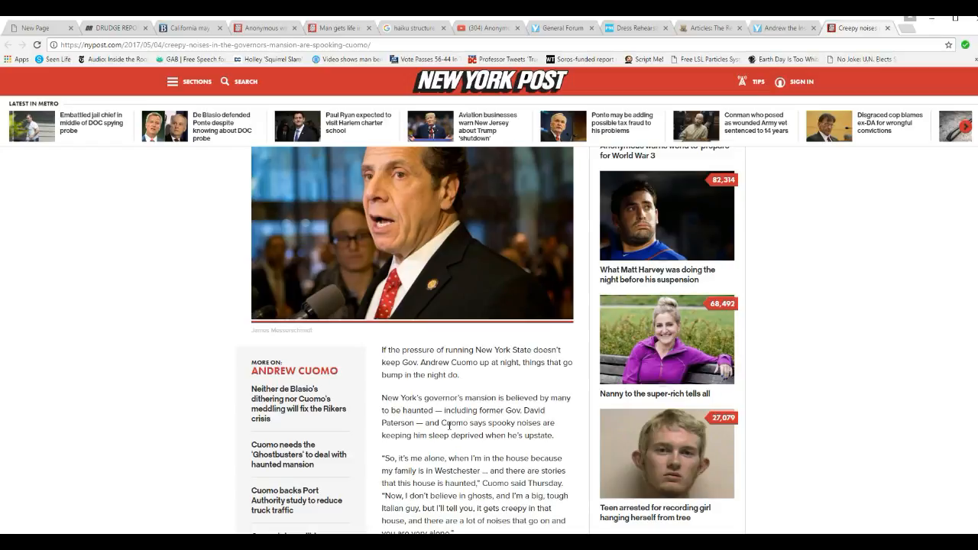
scroll(449, 425, up, 3)
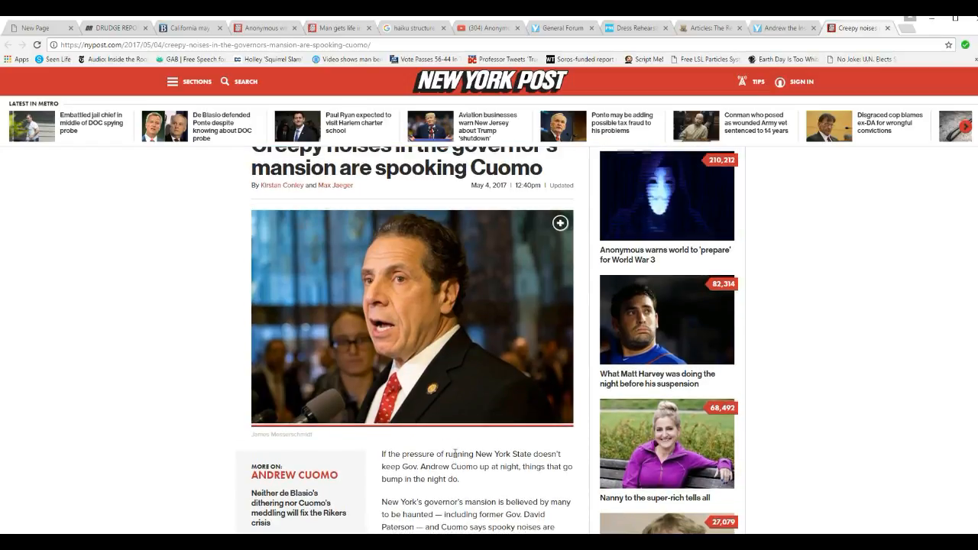
scroll(213, 426, up, 2)
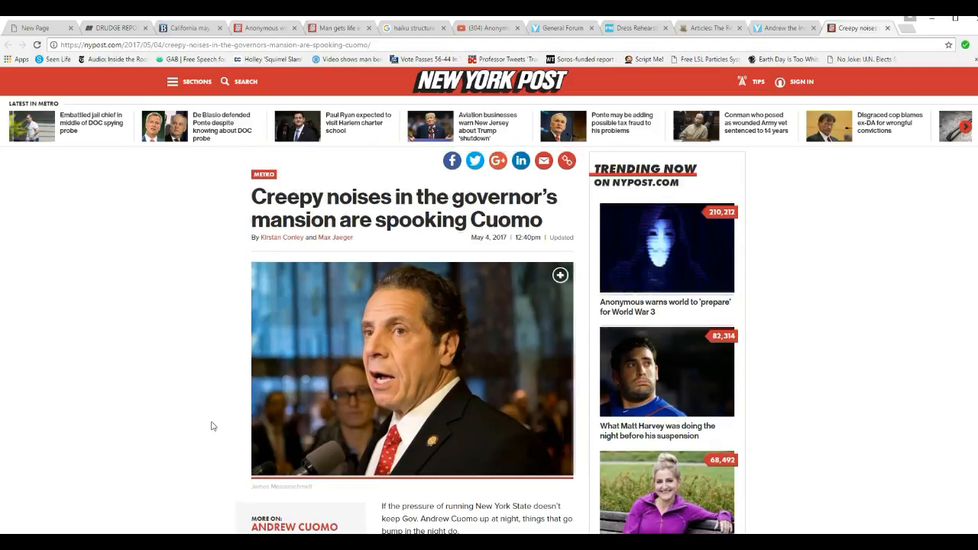
scroll(213, 425, down, 3)
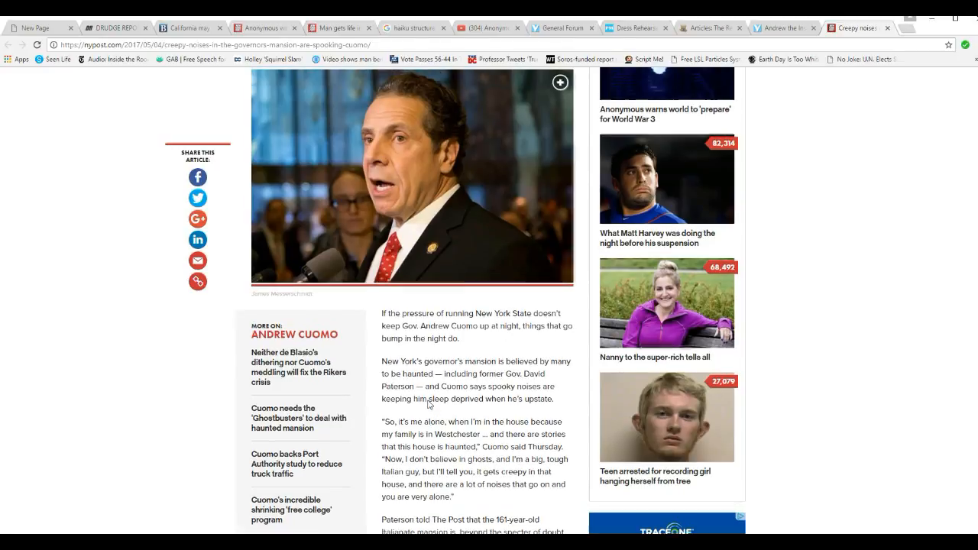
scroll(428, 403, up, 2)
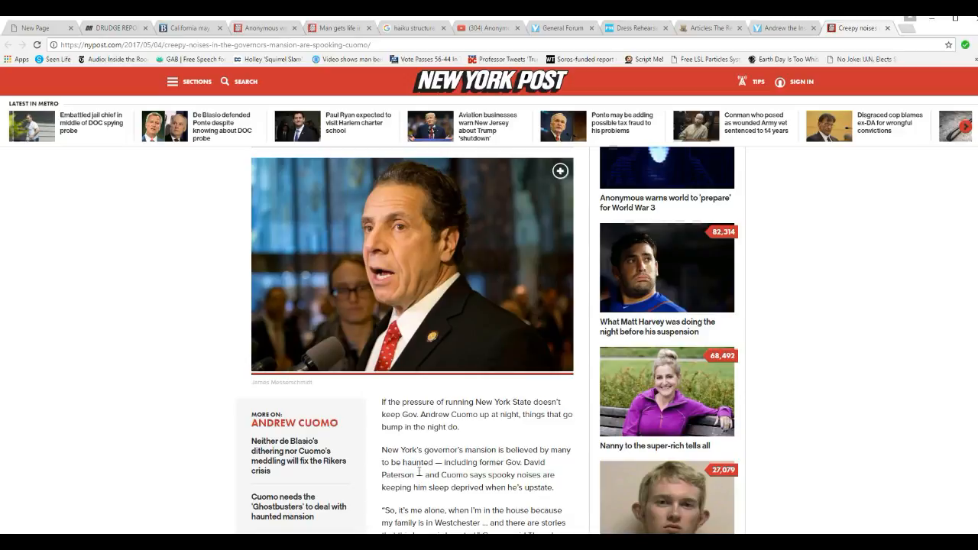
scroll(421, 467, down, 2)
scroll(421, 467, down, 1)
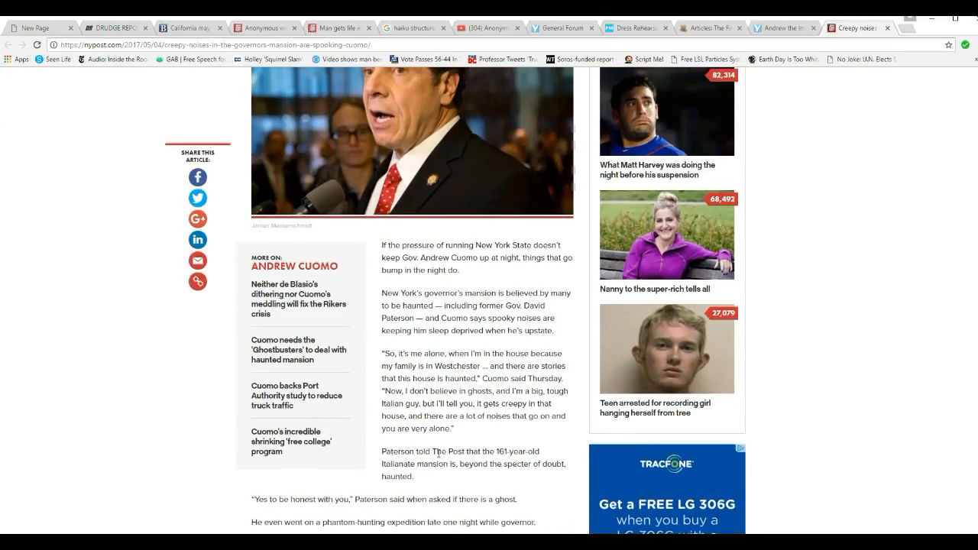
scroll(437, 455, down, 2)
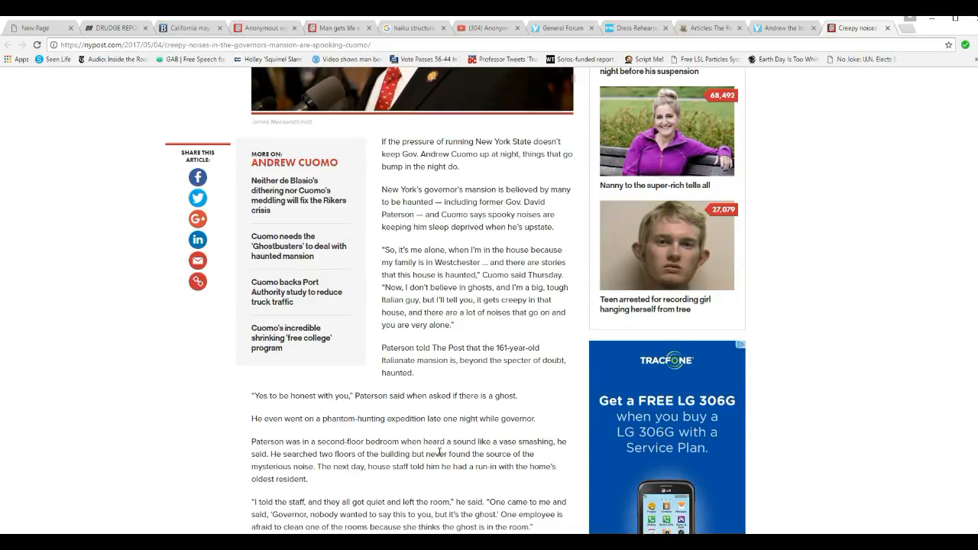